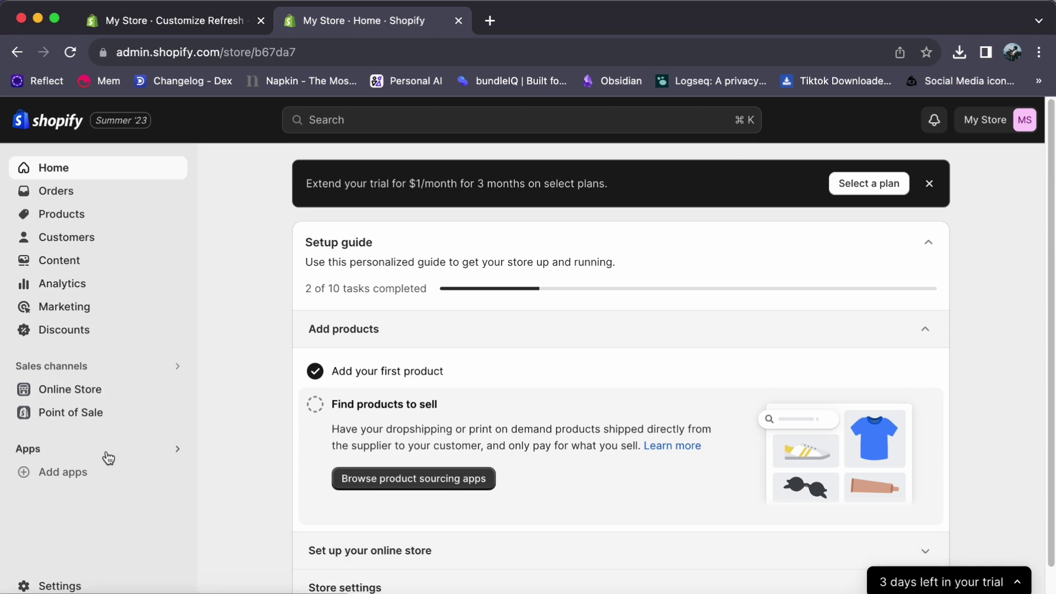
- Follow the link to the Shopify App Store and return to the top of its storefront
left_click(91, 474)
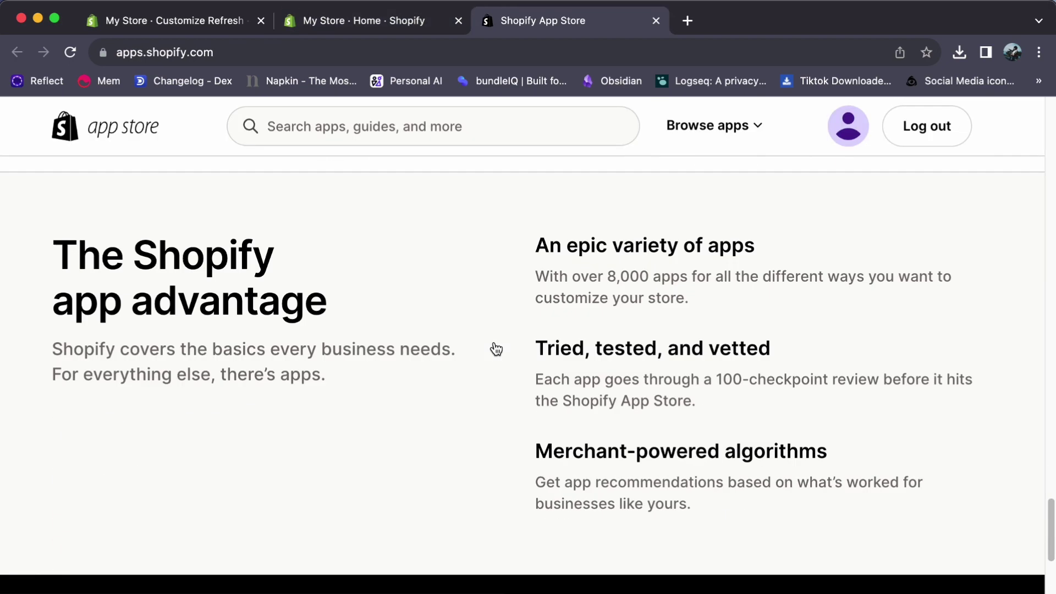
scroll(496, 349, "down", 6)
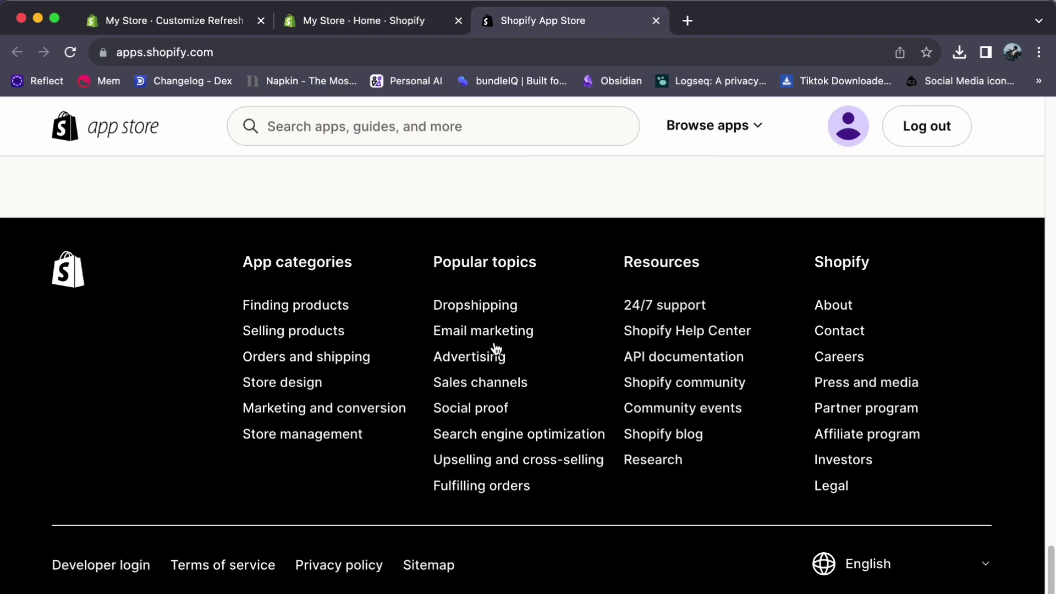
scroll(496, 348, "up", 15)
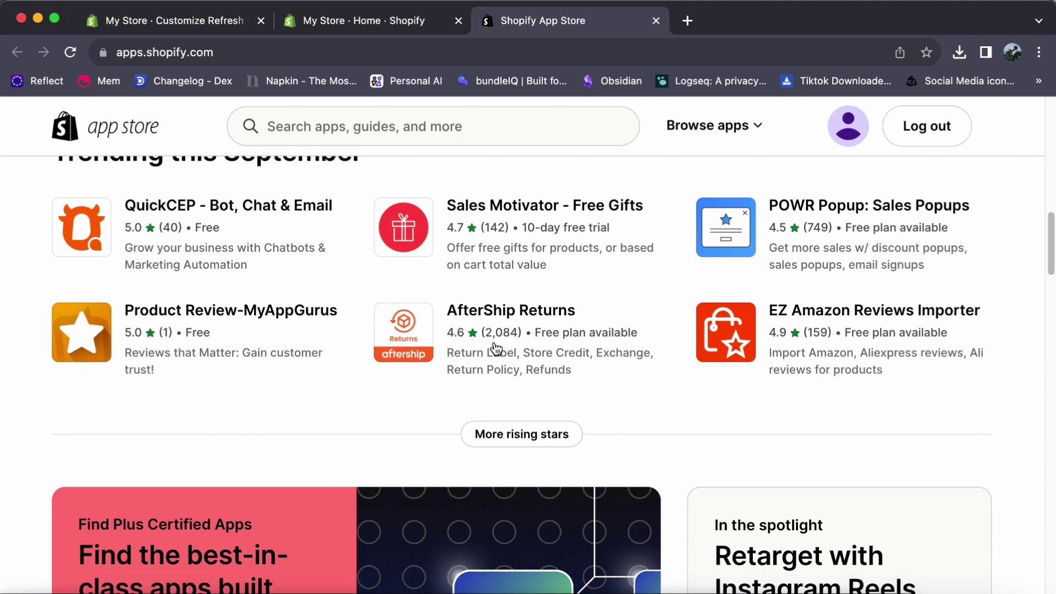
scroll(496, 348, "up", 15)
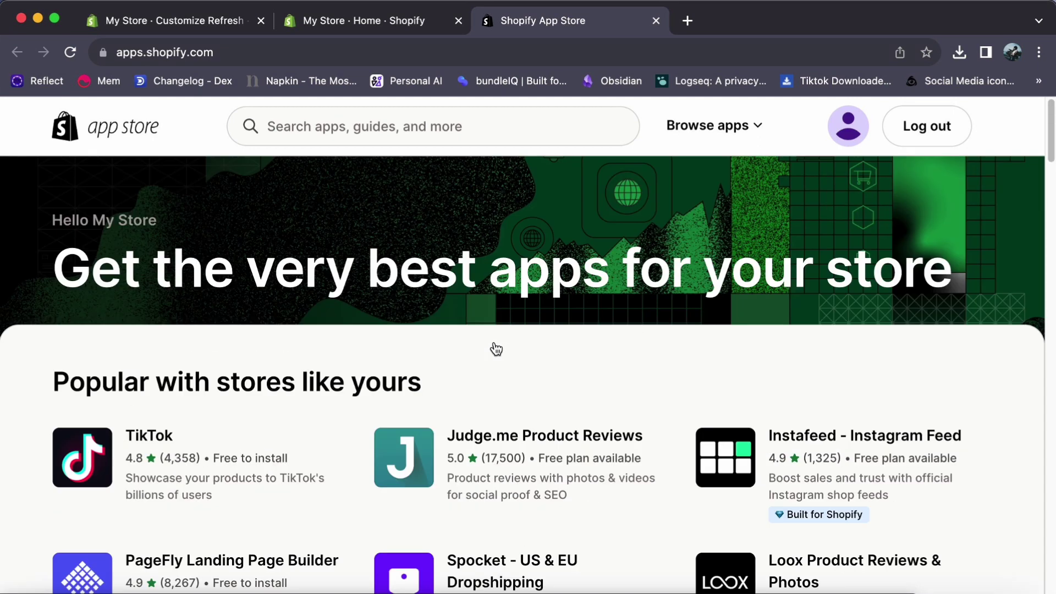
- Search the App Store for 'instagram' and scroll through the 433 matching apps
left_click(262, 126)
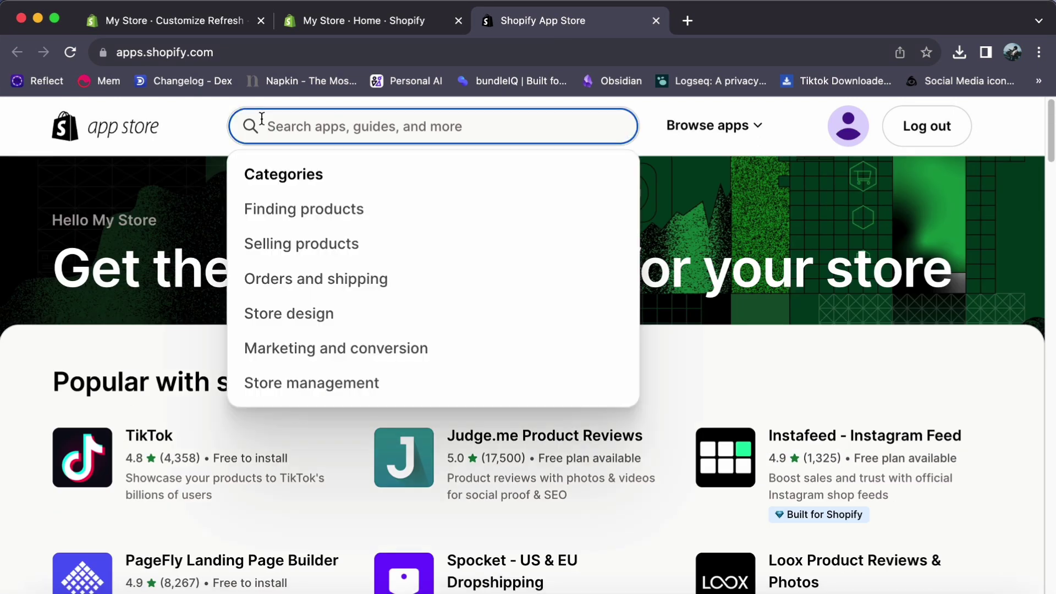
type("instagram")
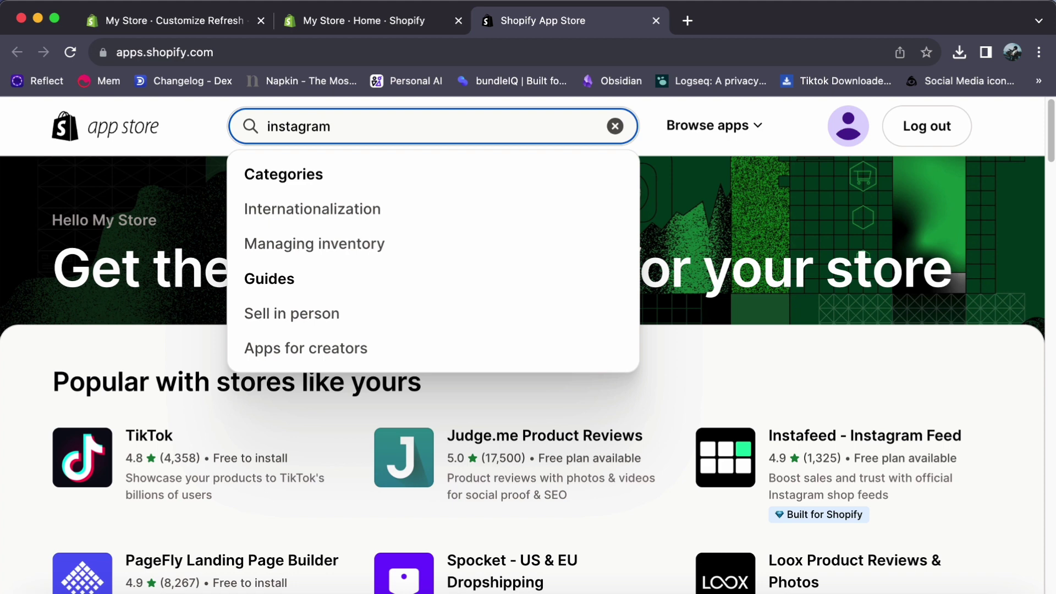
left_click(284, 174)
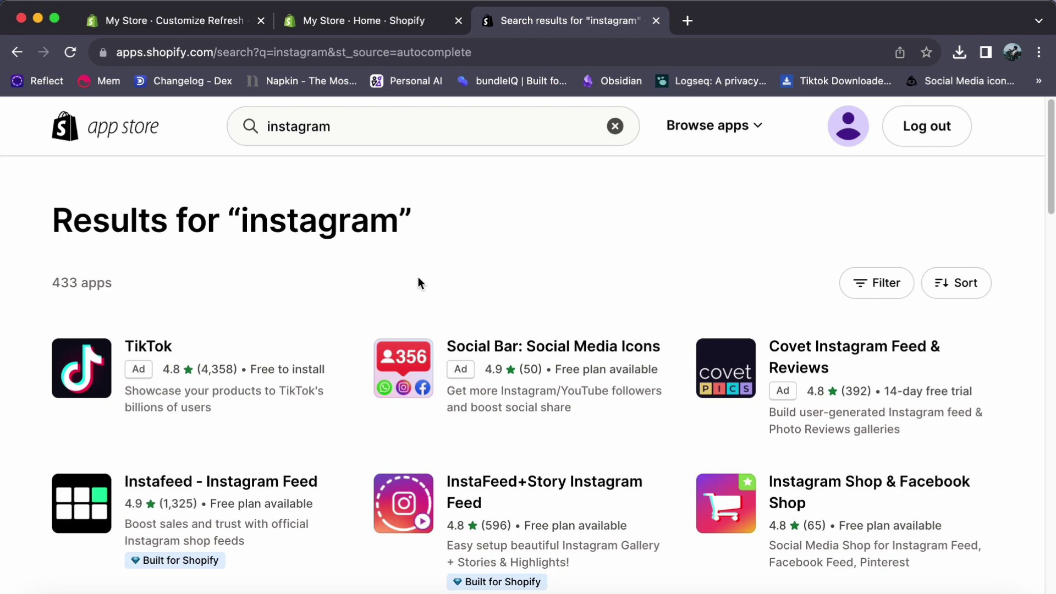
scroll(419, 282, "down", 2)
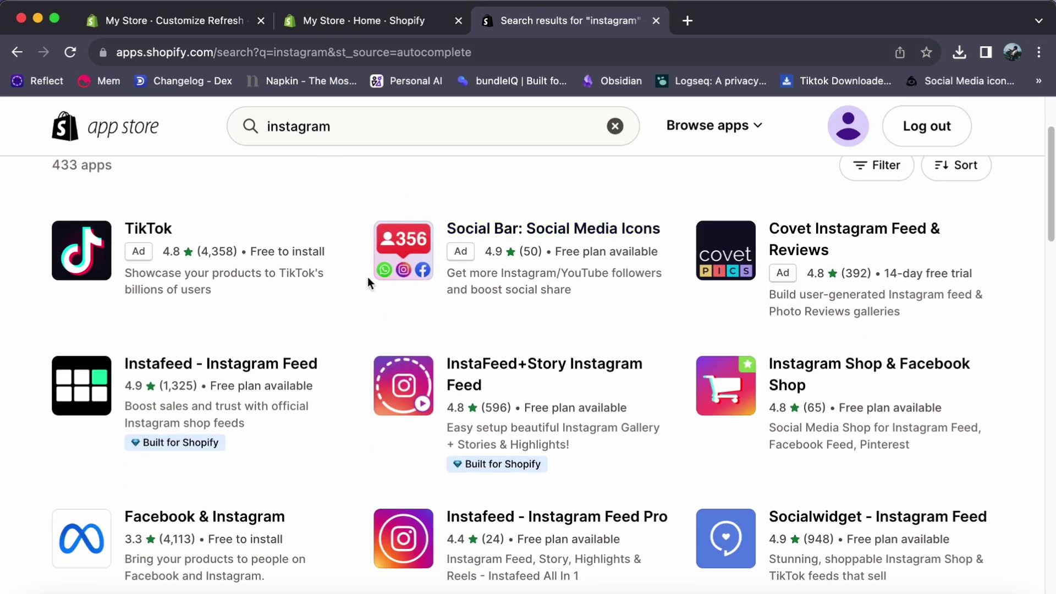
- Open the InstaFeed+Story Instagram Feed app listing
left_click(412, 389)
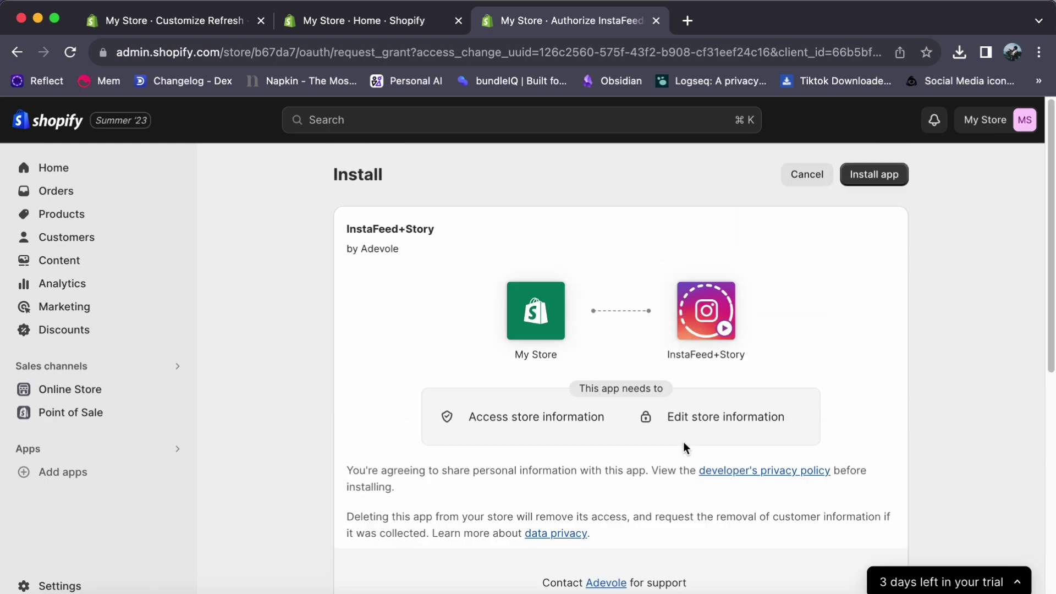
scroll(683, 441, "down", 5)
scroll(683, 441, "up", 5)
- Install InstaFeed+Story using the store owner's account and return to the theme editor
left_click(877, 174)
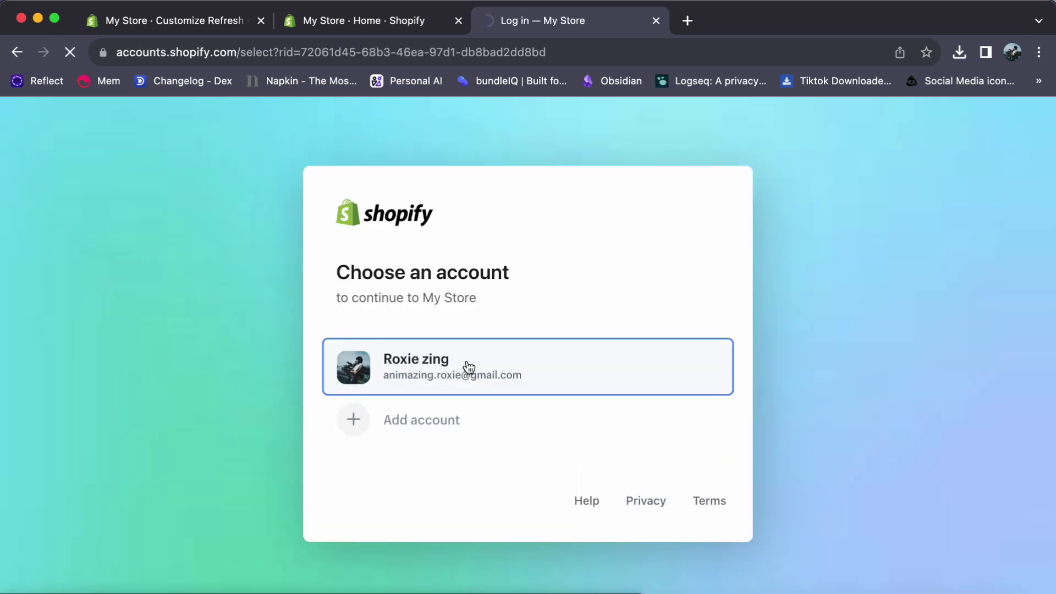
left_click(466, 362)
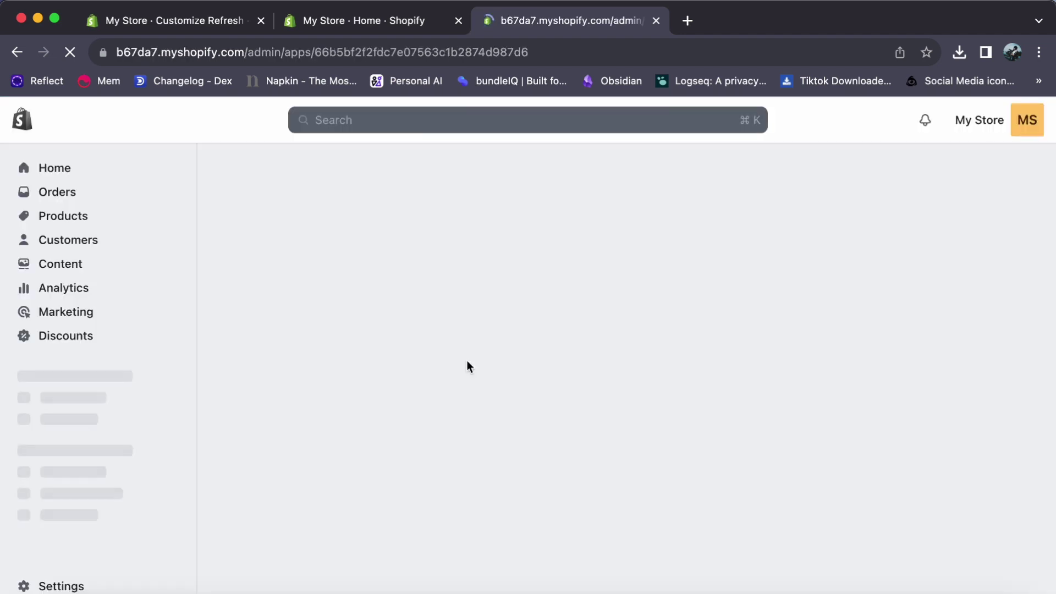
key("super+1")
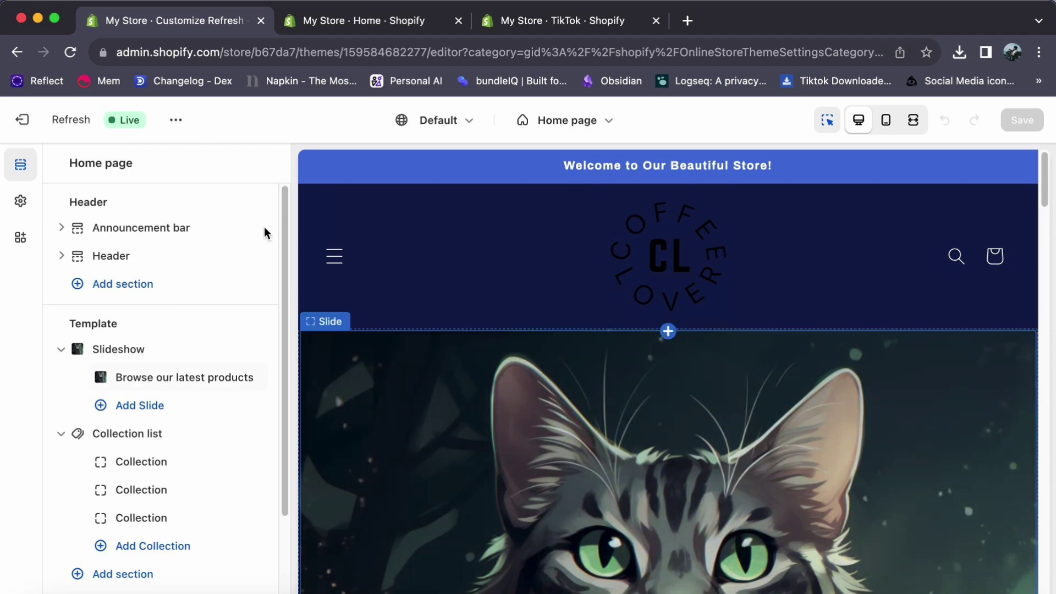
- Add the Instagram Feed app section under the home page Header
left_click(138, 280)
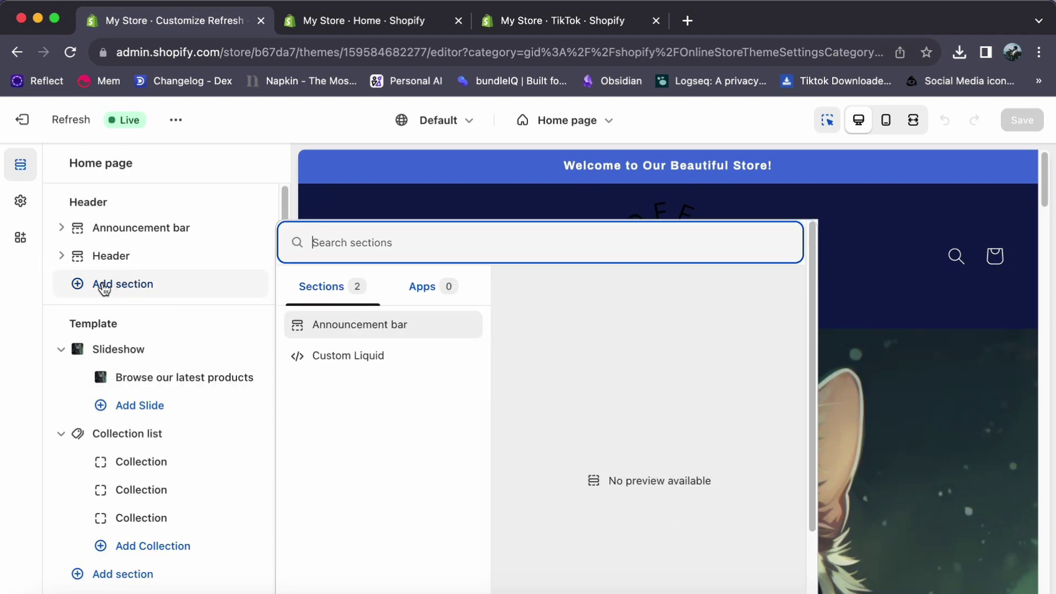
left_click(418, 300)
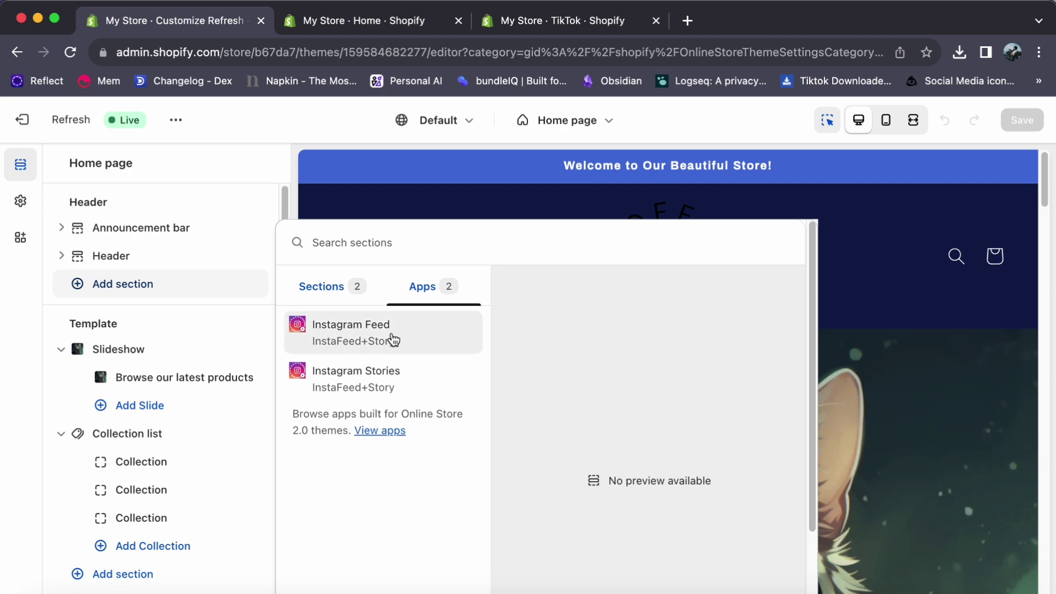
left_click(393, 340)
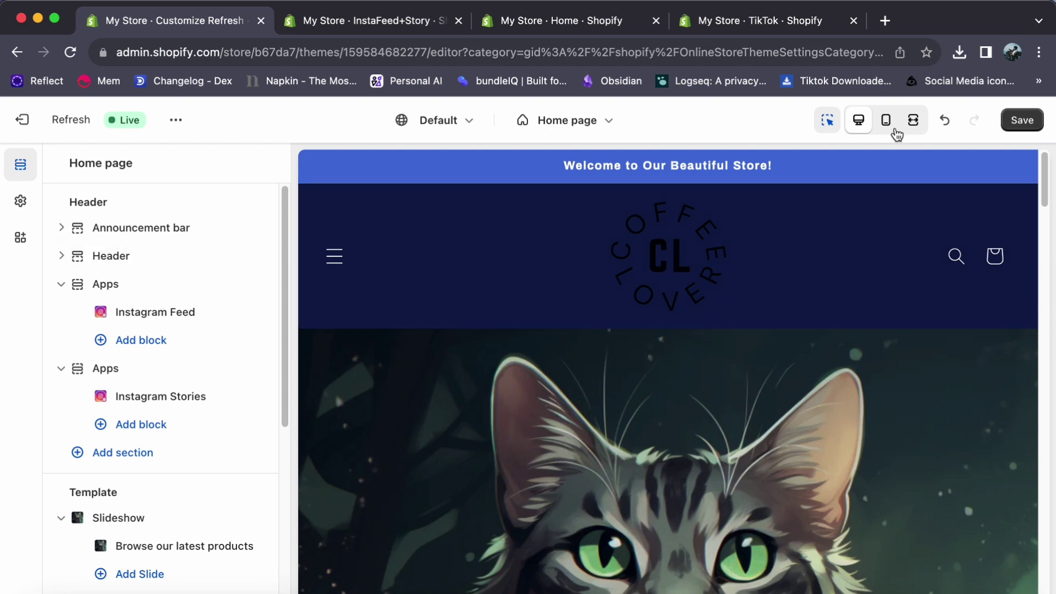
- Switch the theme editor to mobile preview and scroll through the home page
left_click(885, 119)
scroll(736, 312, "down", 10)
scroll(736, 314, "down", 10)
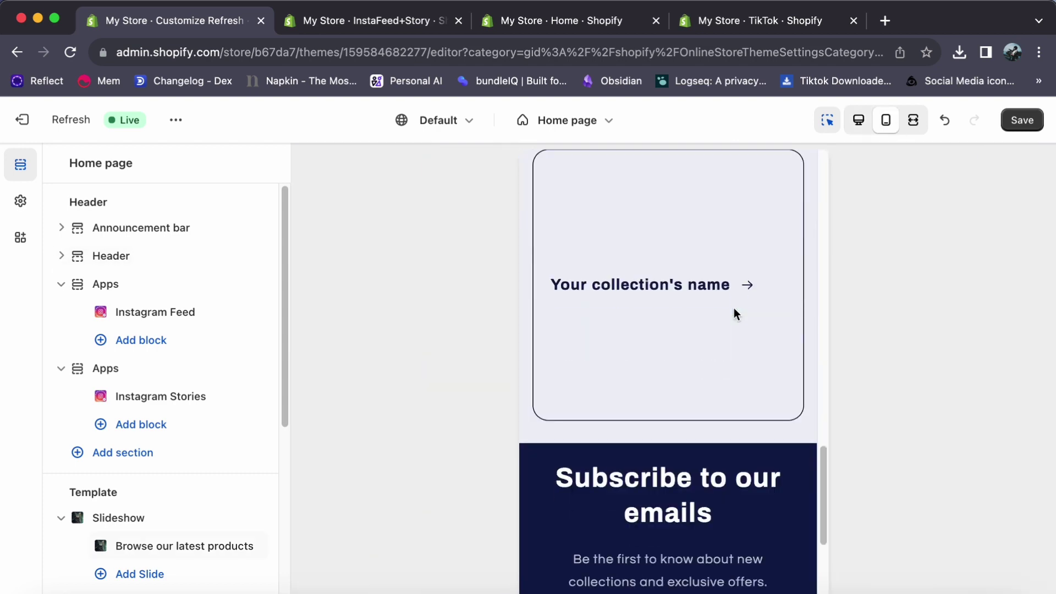
scroll(736, 313, "up", 20)
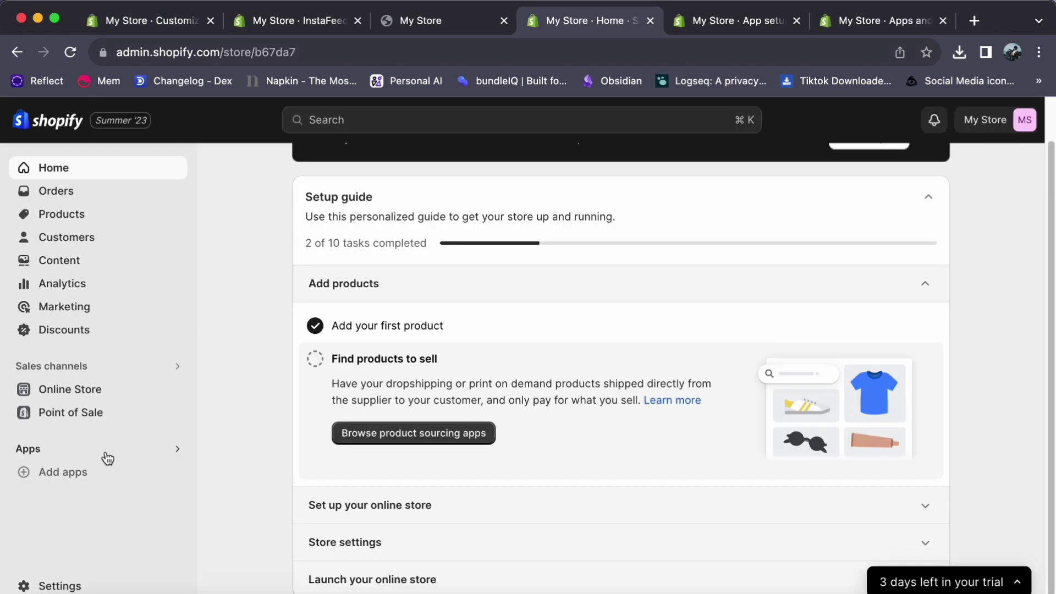
- Set the homepage title to 'Cat tshirts' in Online Store Preferences
left_click(84, 388)
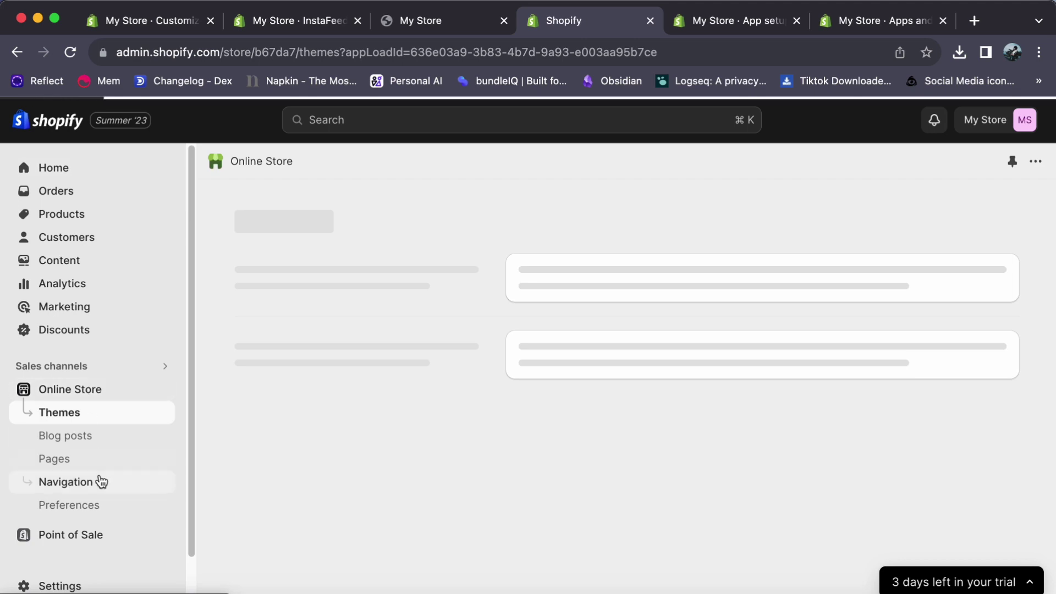
left_click(99, 504)
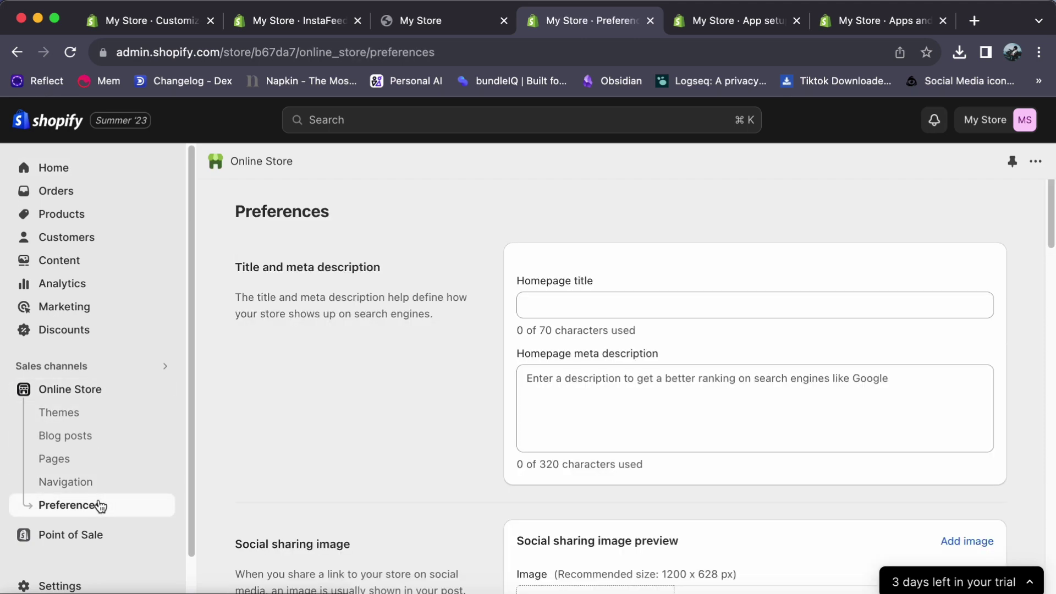
left_click(550, 305)
type("Cat tis")
key("BackSpace")
key("BackSpace")
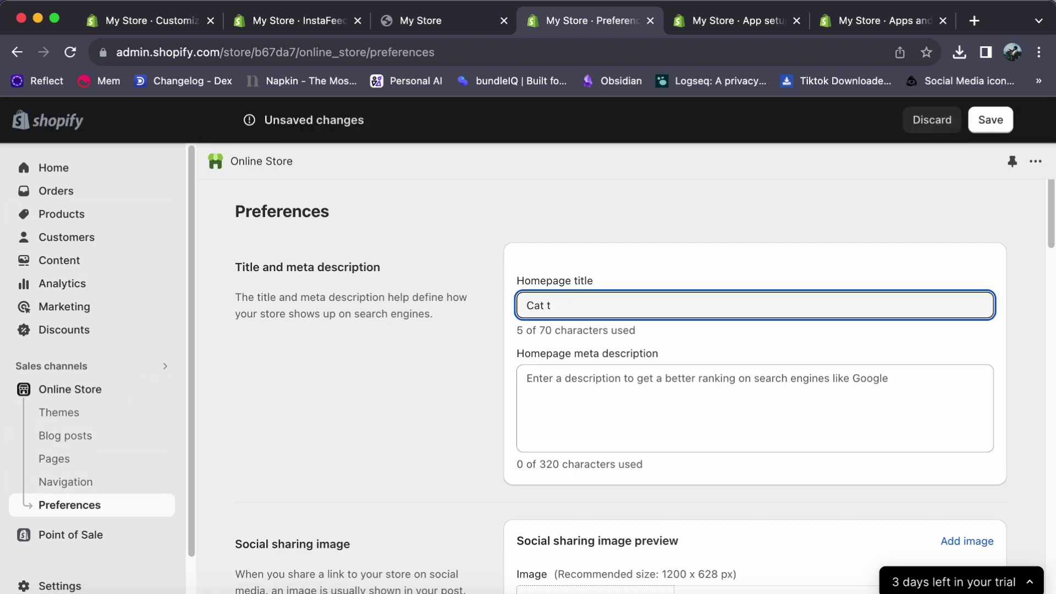
type("shirts")
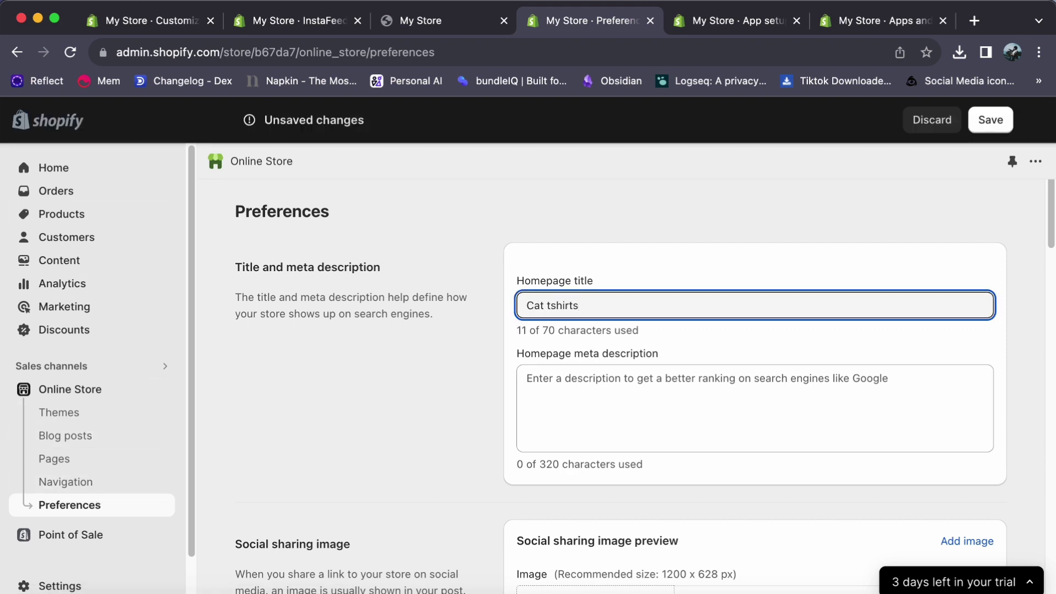
- Replace the storefront access password with a new password
scroll(698, 403, "down", 20)
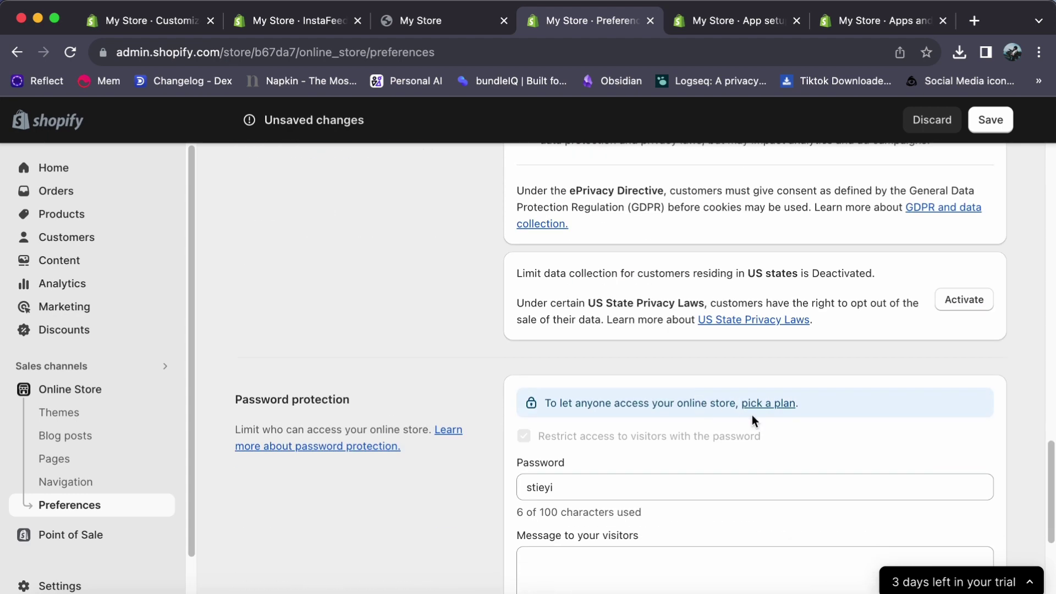
scroll(750, 419, "down", 3)
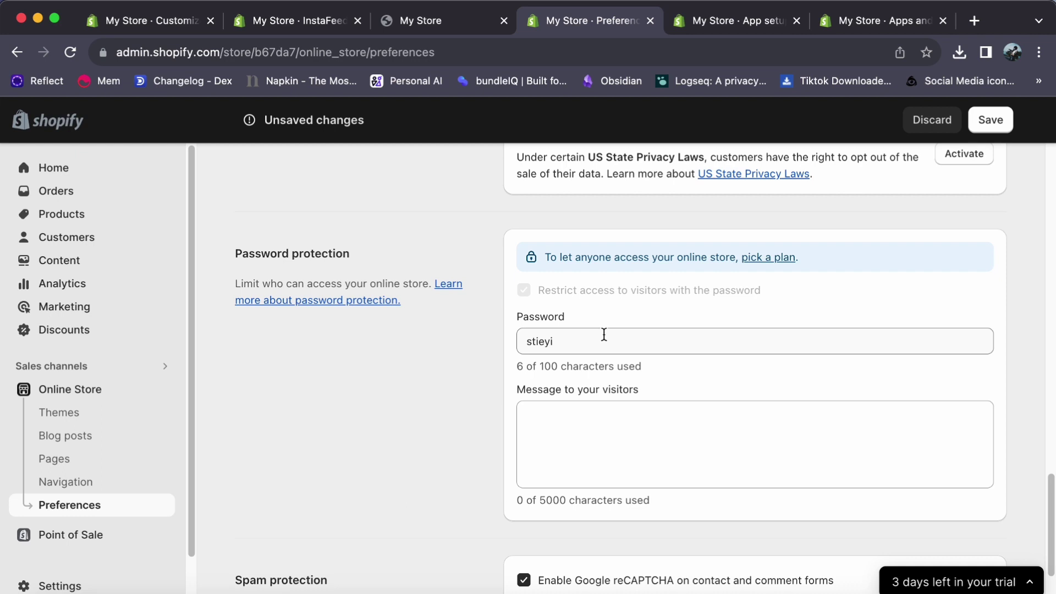
triple_click(604, 334)
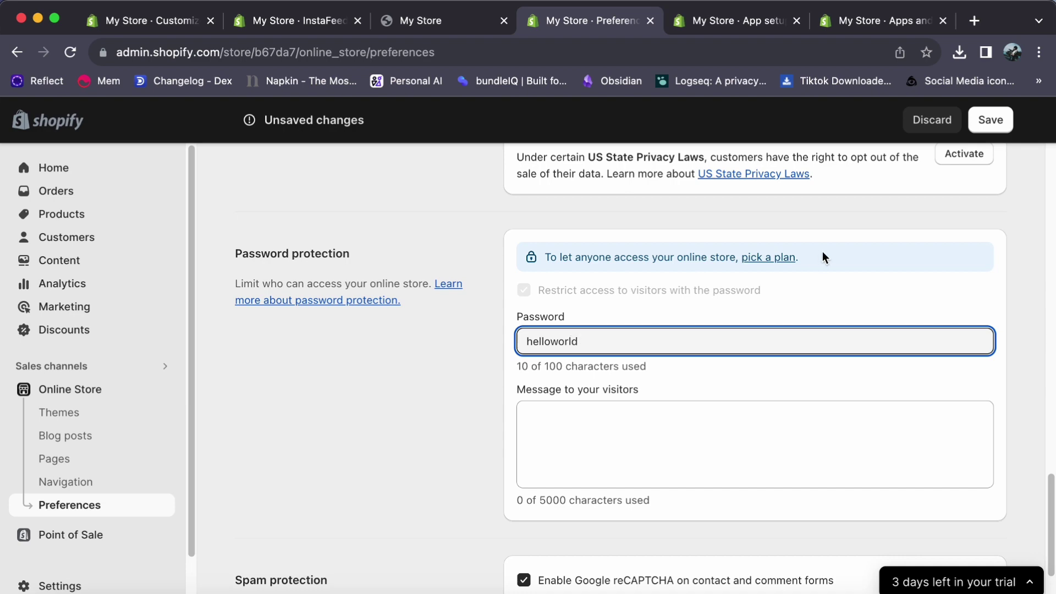
left_click(762, 258)
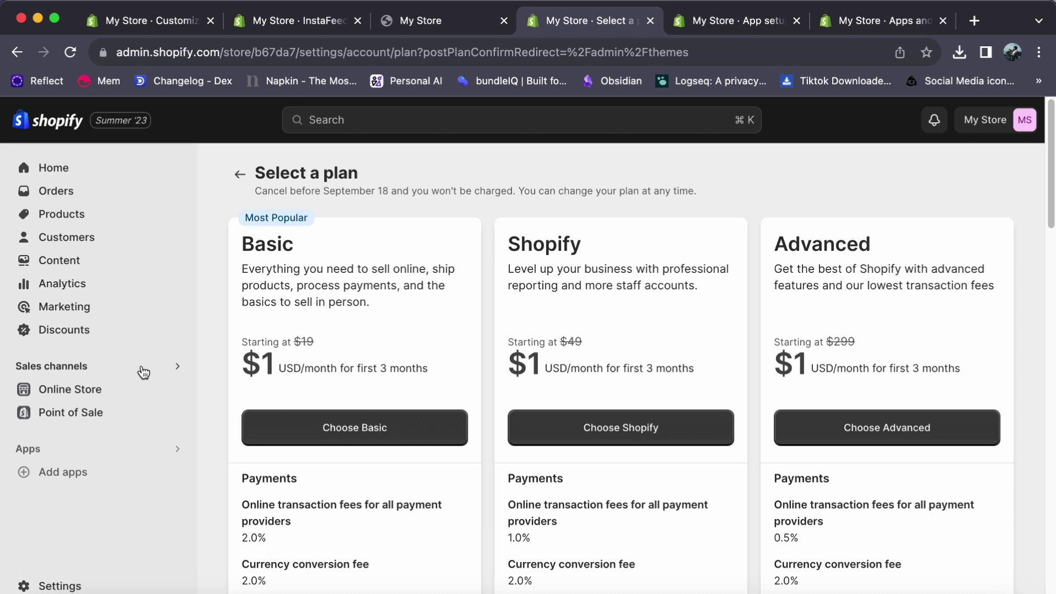
left_click(341, 425)
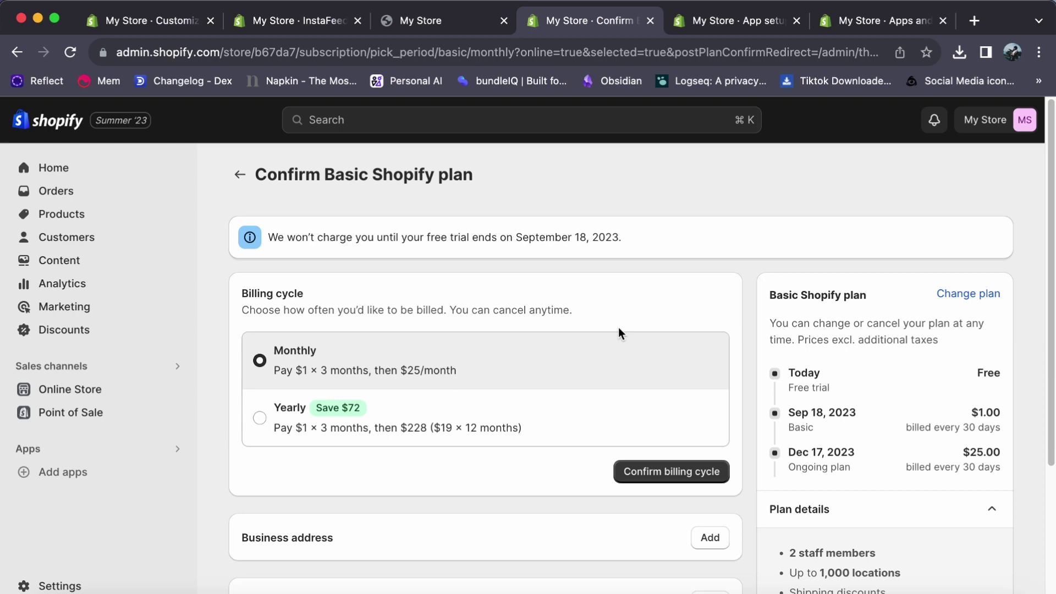
scroll(527, 429, "down", 4)
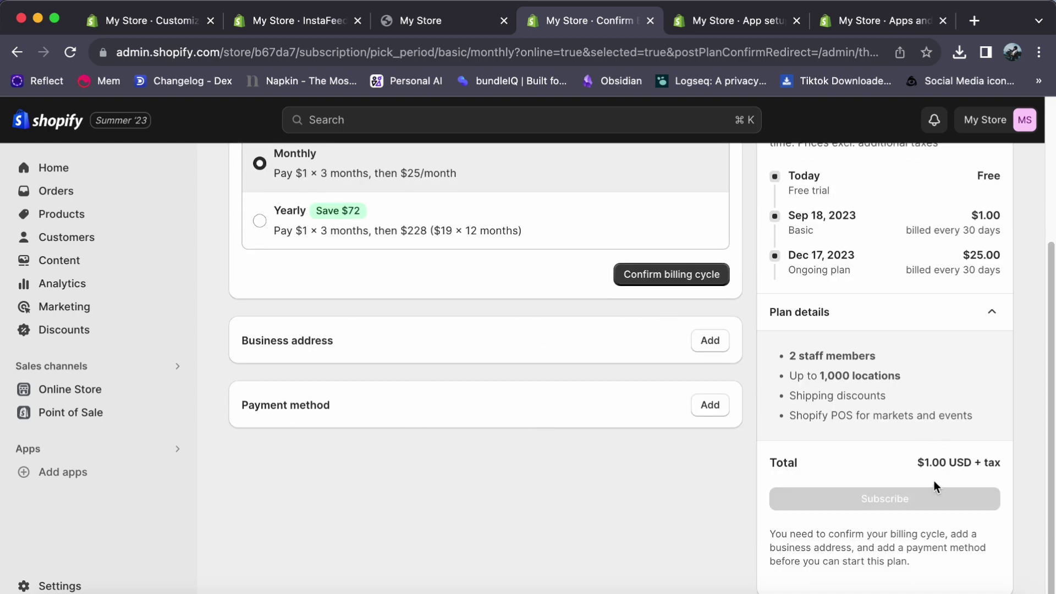
scroll(492, 330, "up", 4)
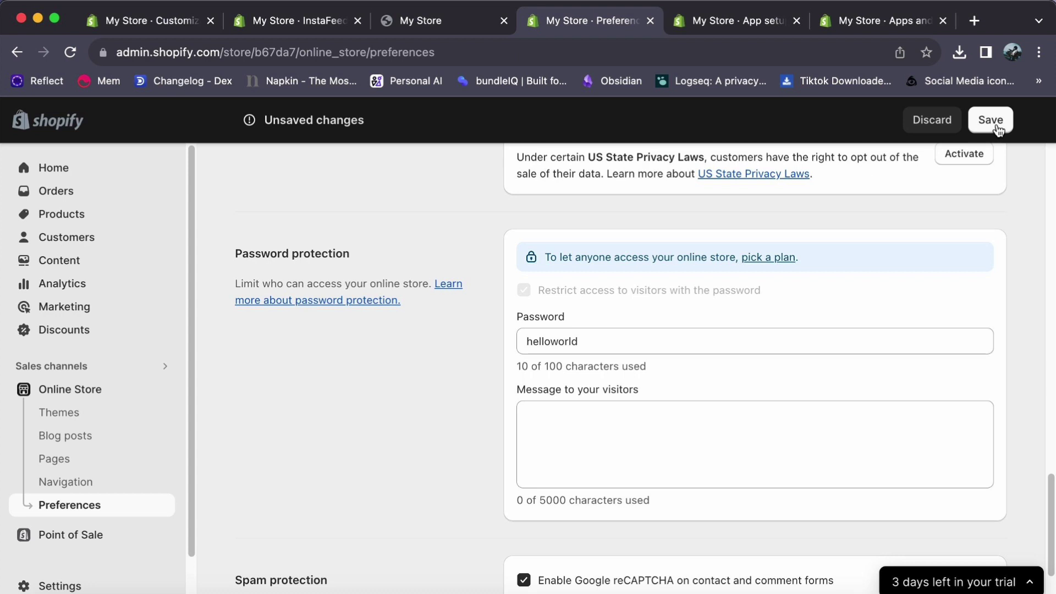
- Save the updated homepage title and storefront password
left_click(996, 126)
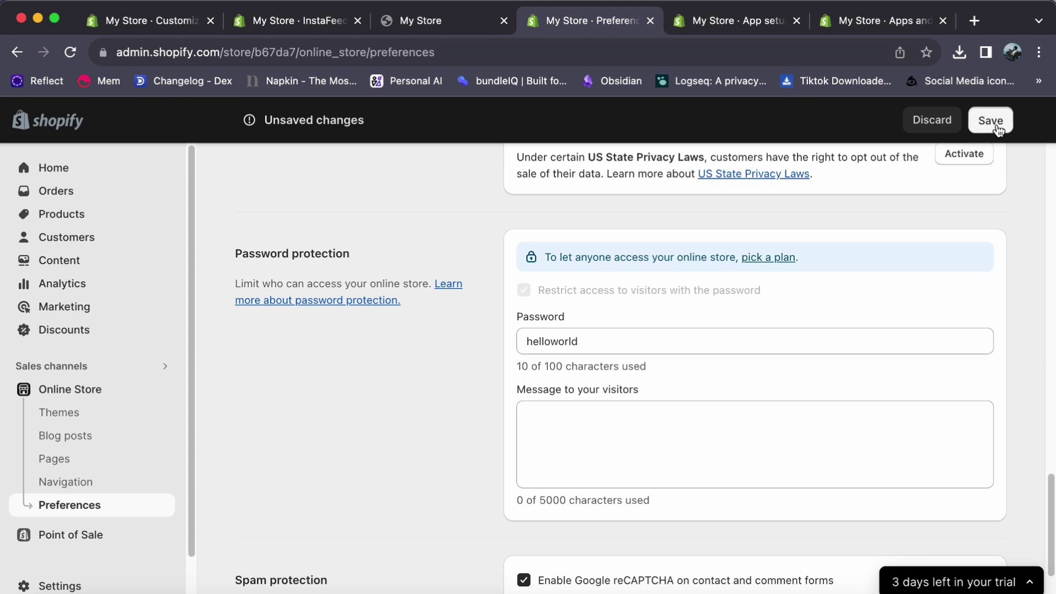